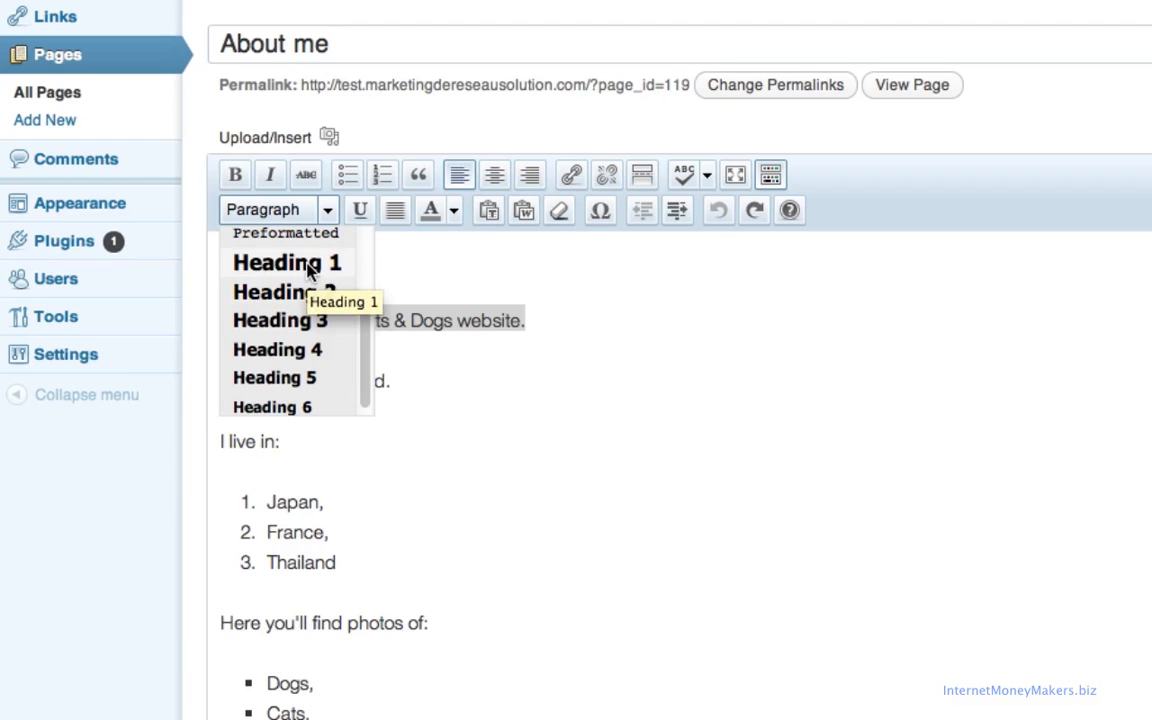
Step: Format the "Welcome to my Cats & Dogs website." line as Heading 1 and color the "Hello," line dark blue
click(309, 266)
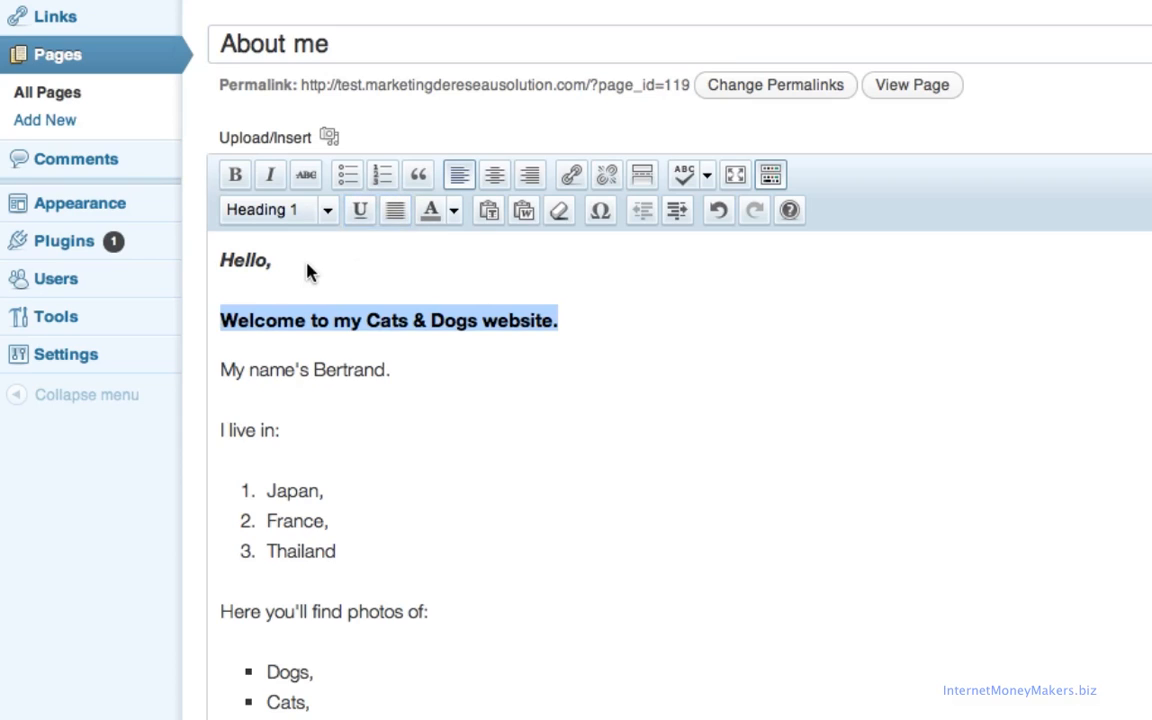
drag(276, 261, 219, 267)
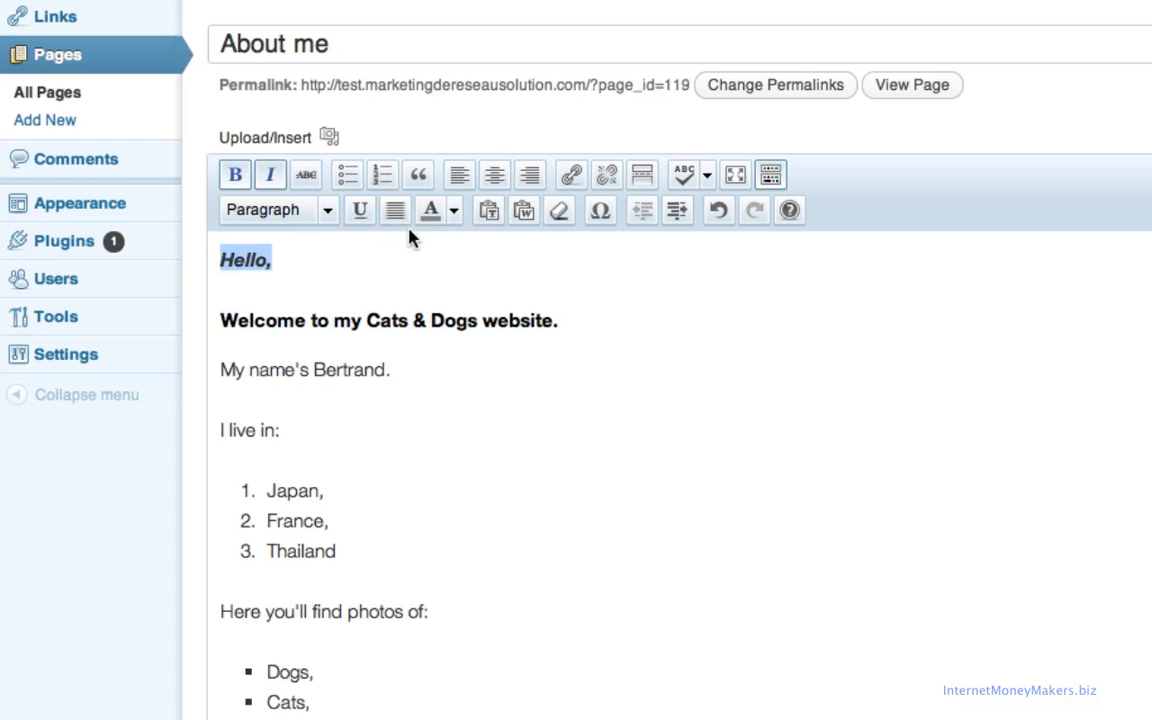
click(447, 218)
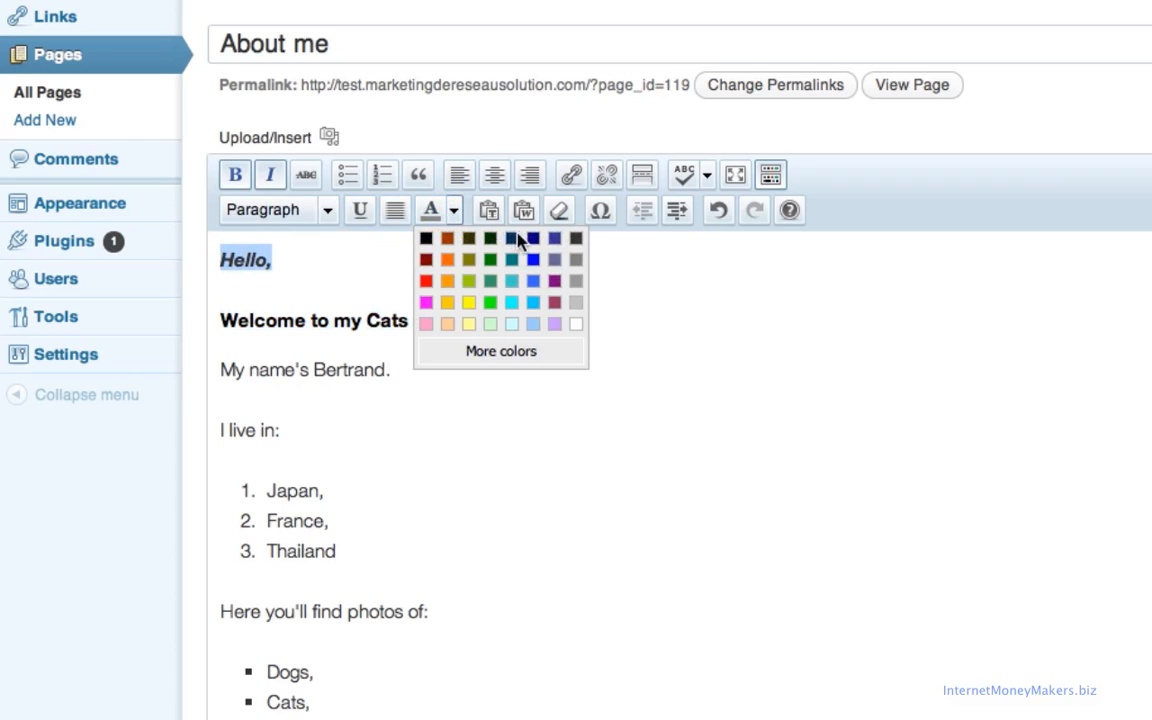
click(533, 248)
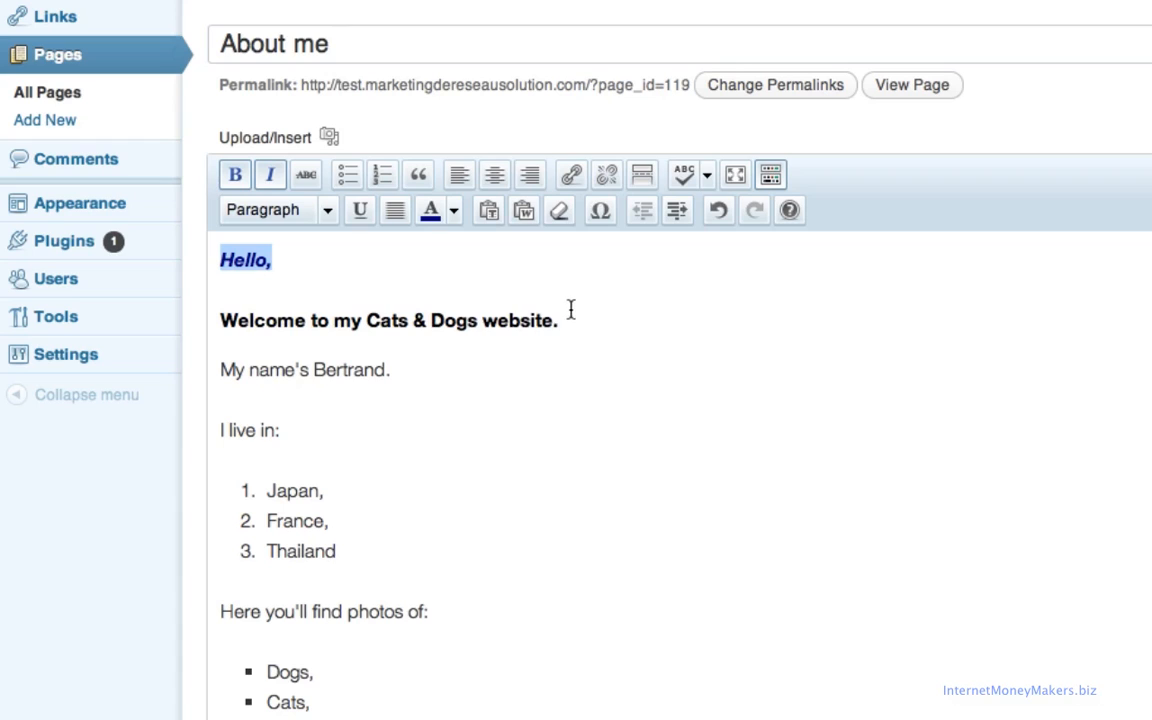
Step: Change the text color of the "Welcome to my Cats & Dogs website." heading to medium blue
drag(566, 318, 215, 298)
click(453, 211)
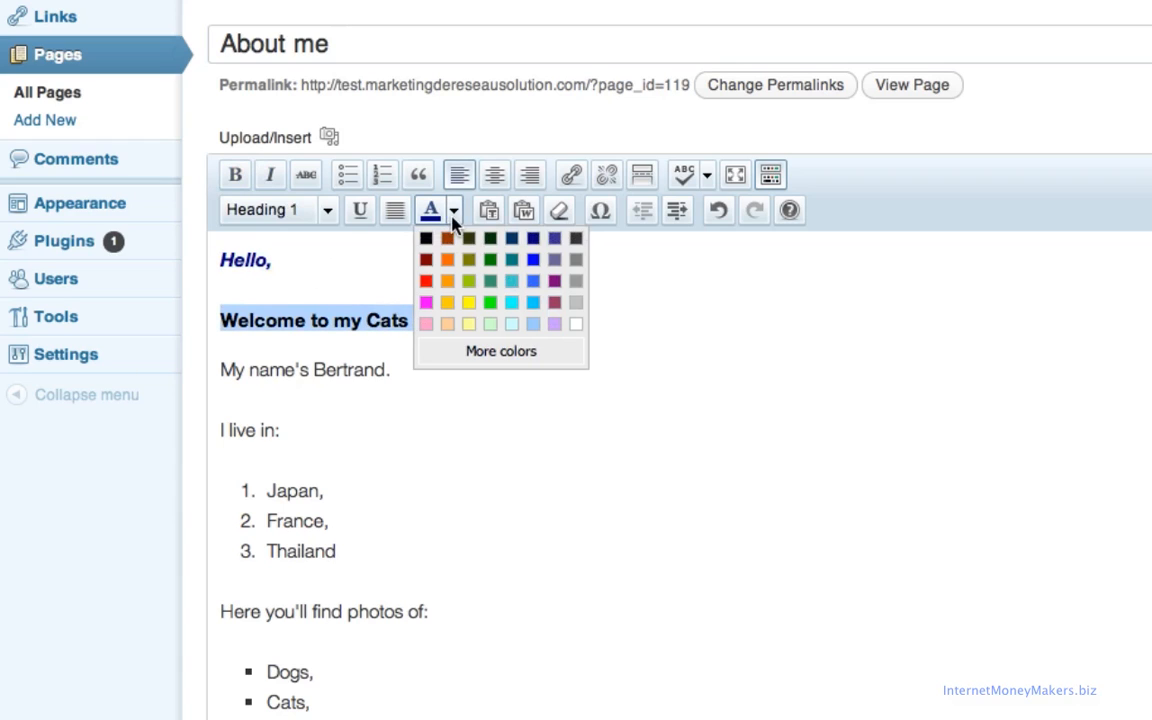
click(530, 287)
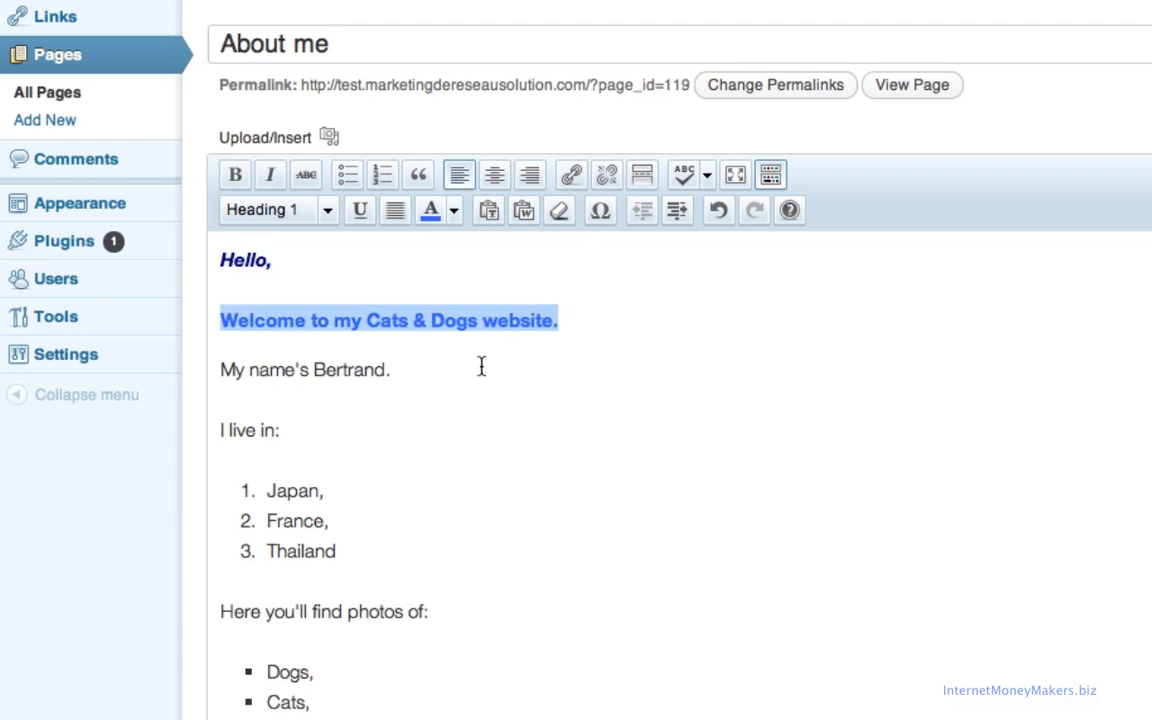
Step: Explore custom text colors for the sentence introducing the author's name, picking green #15e915 and viewing the palette and named colors
drag(376, 369, 193, 355)
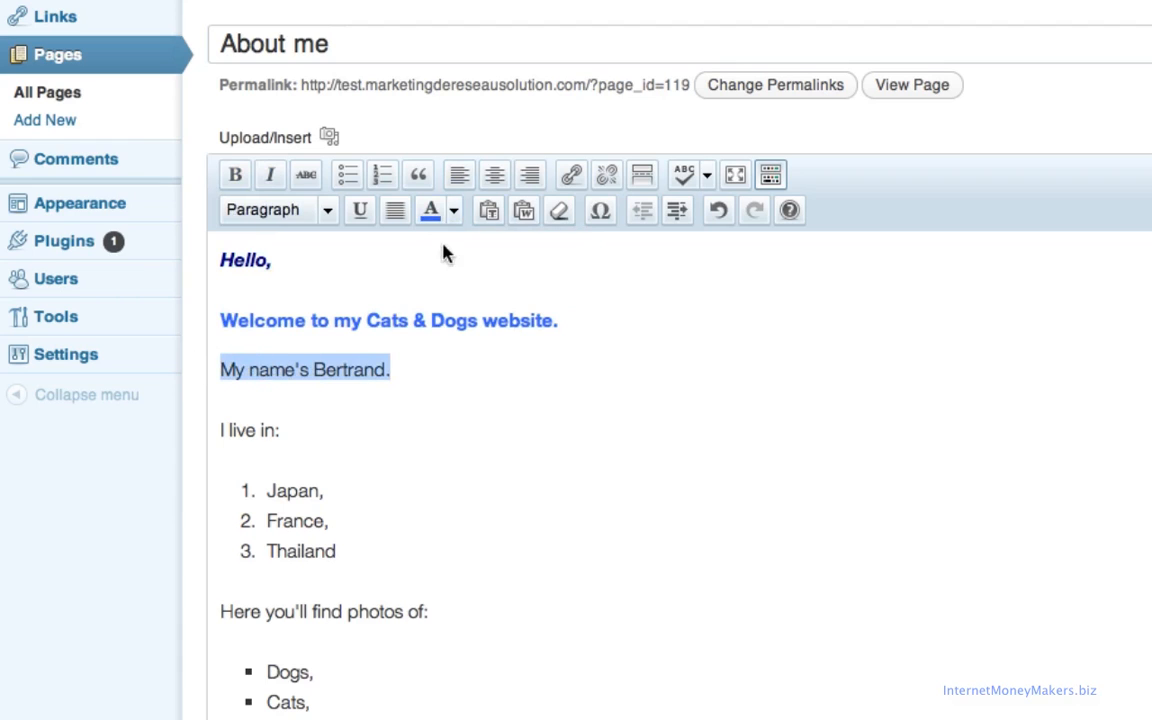
click(453, 211)
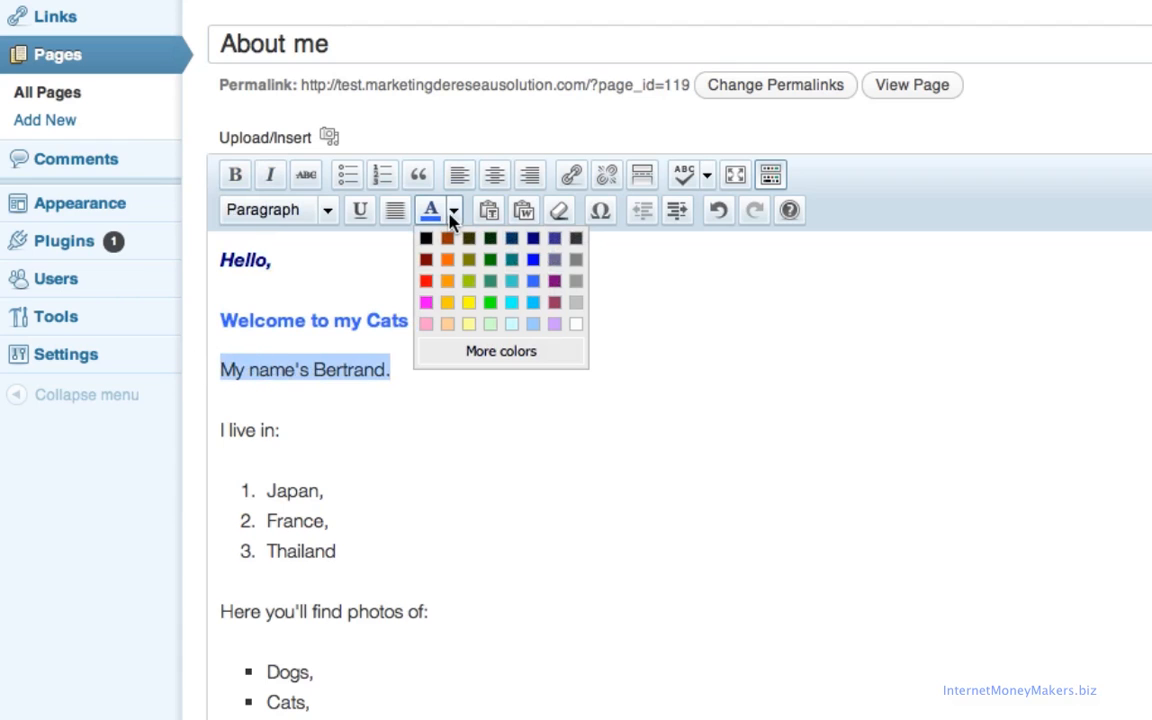
click(535, 359)
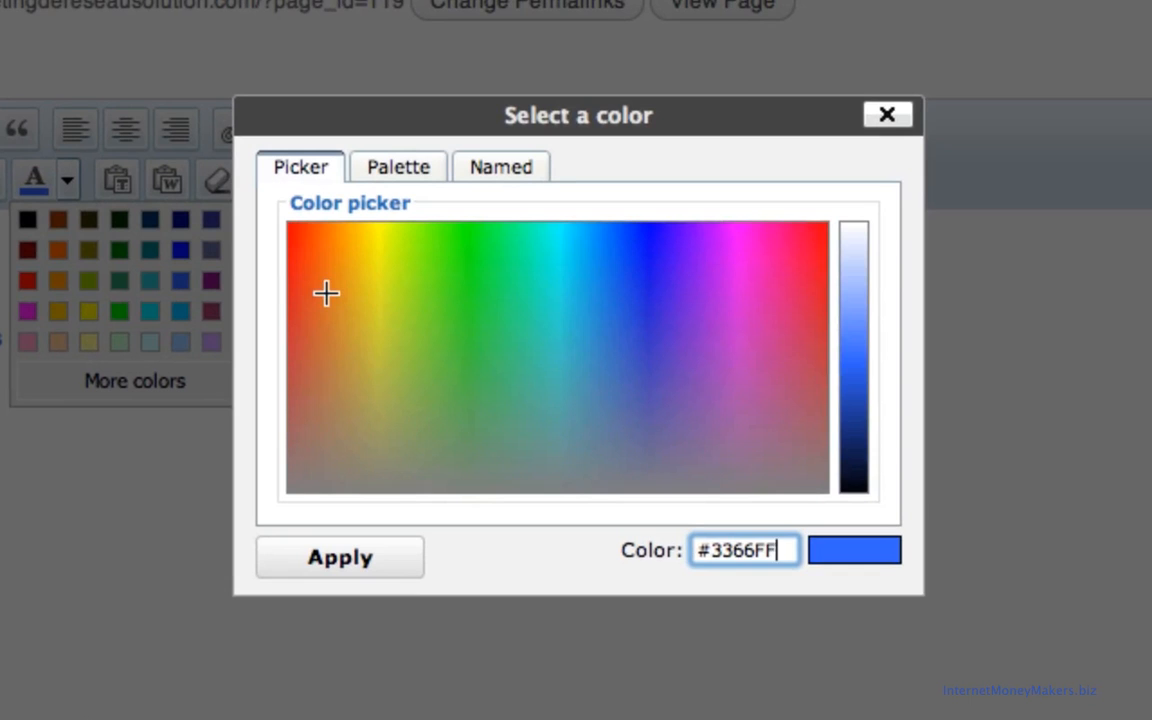
drag(327, 293, 455, 237)
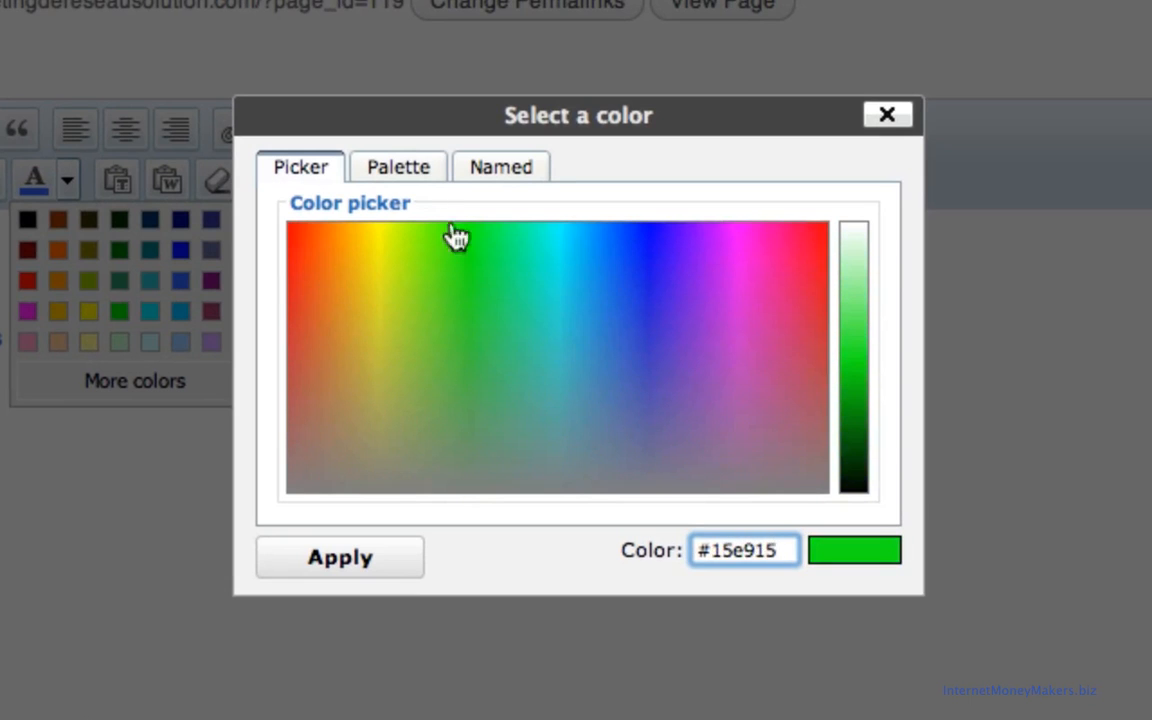
click(417, 176)
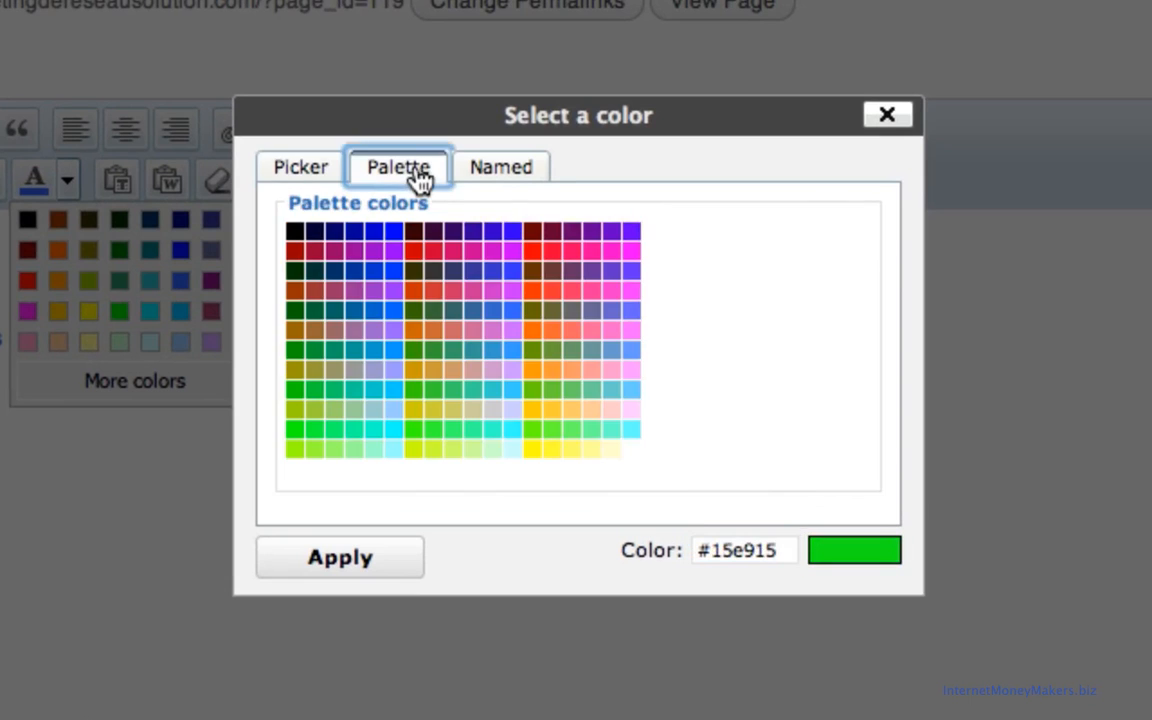
click(499, 184)
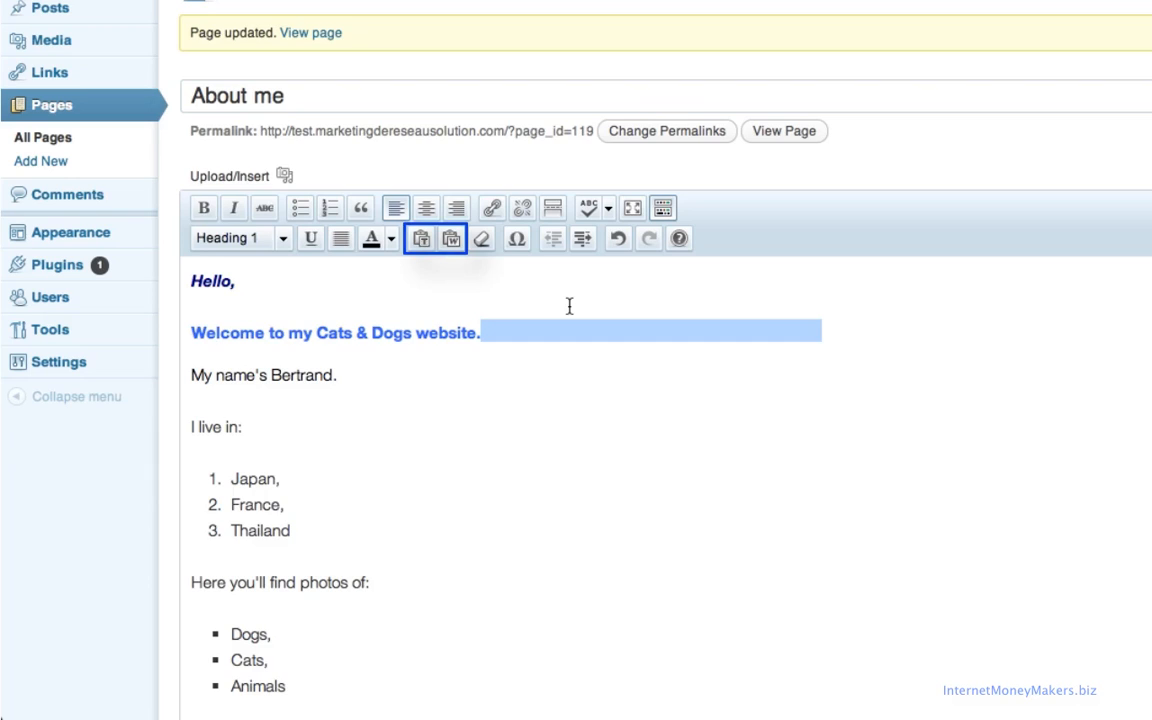
Step: Look at the Paste as Plain Text dialog and cancel it without inserting any text
click(421, 239)
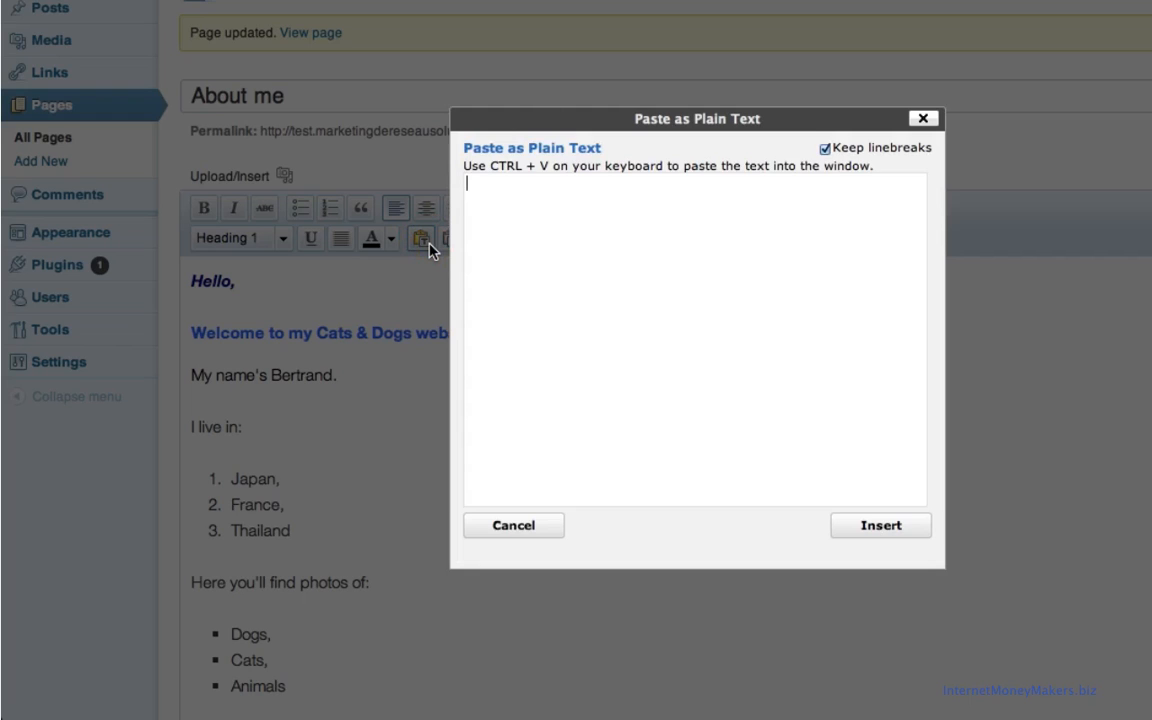
click(508, 525)
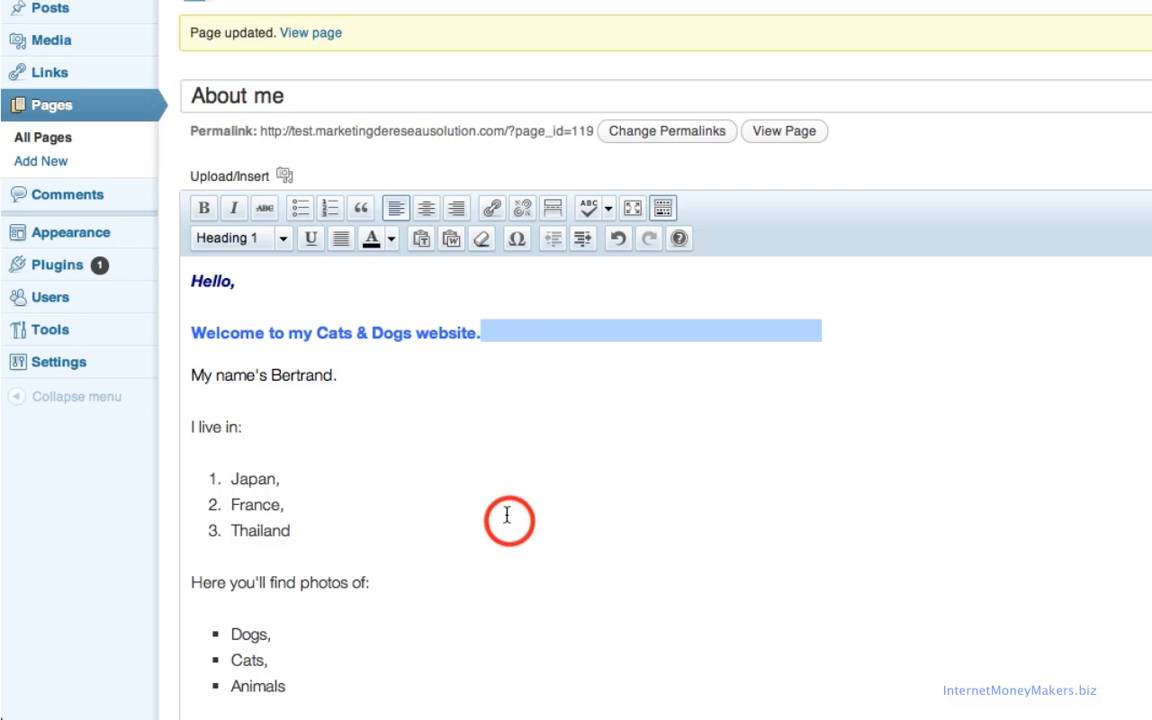
Step: Remove the text formatting from the "Welcome to my Cats & Dogs website." heading
drag(481, 333, 216, 326)
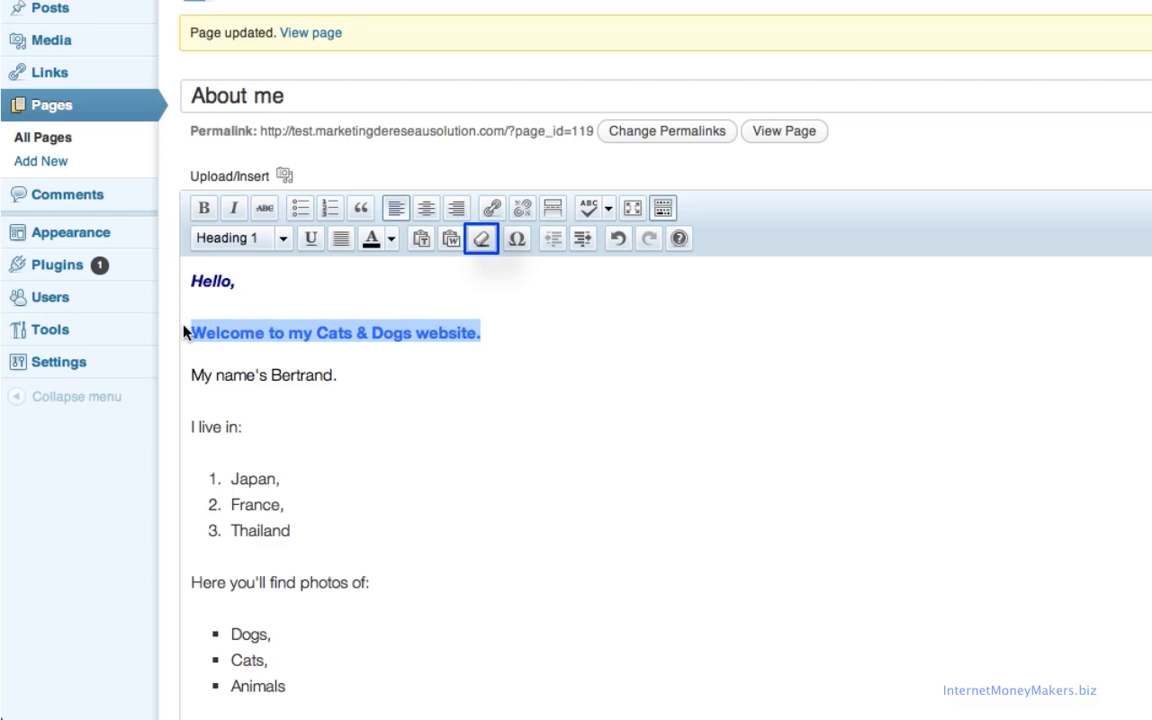
click(481, 246)
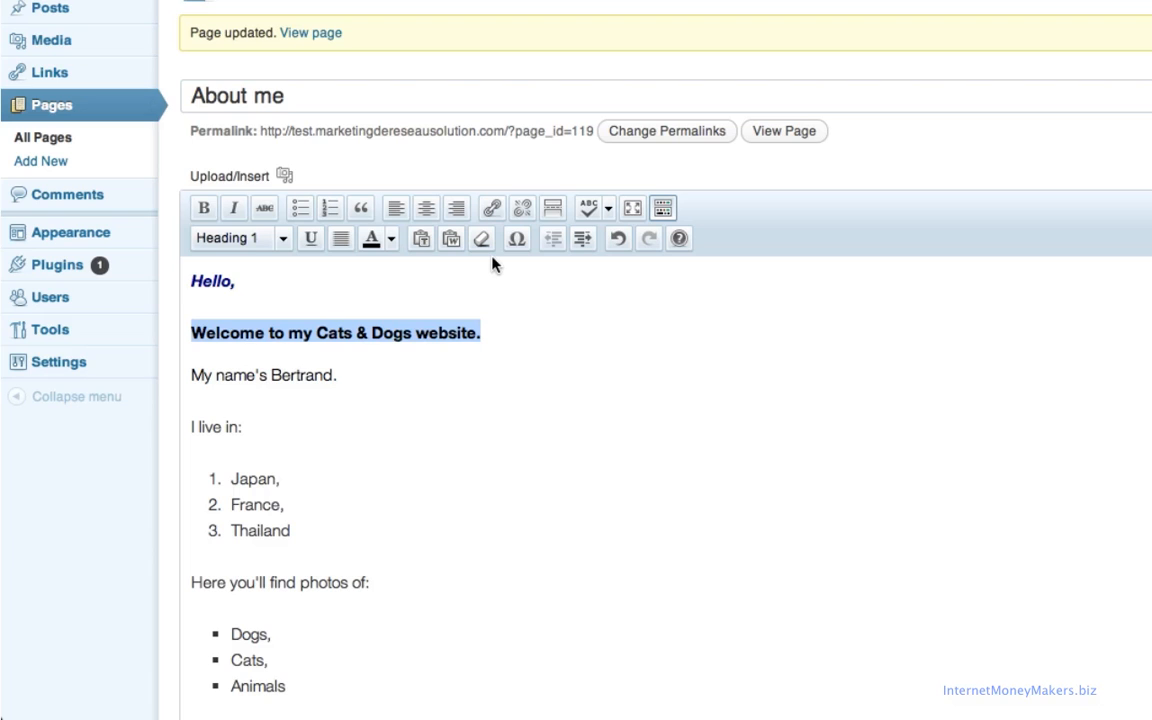
Step: View the custom character table and close it without inserting a symbol
click(516, 238)
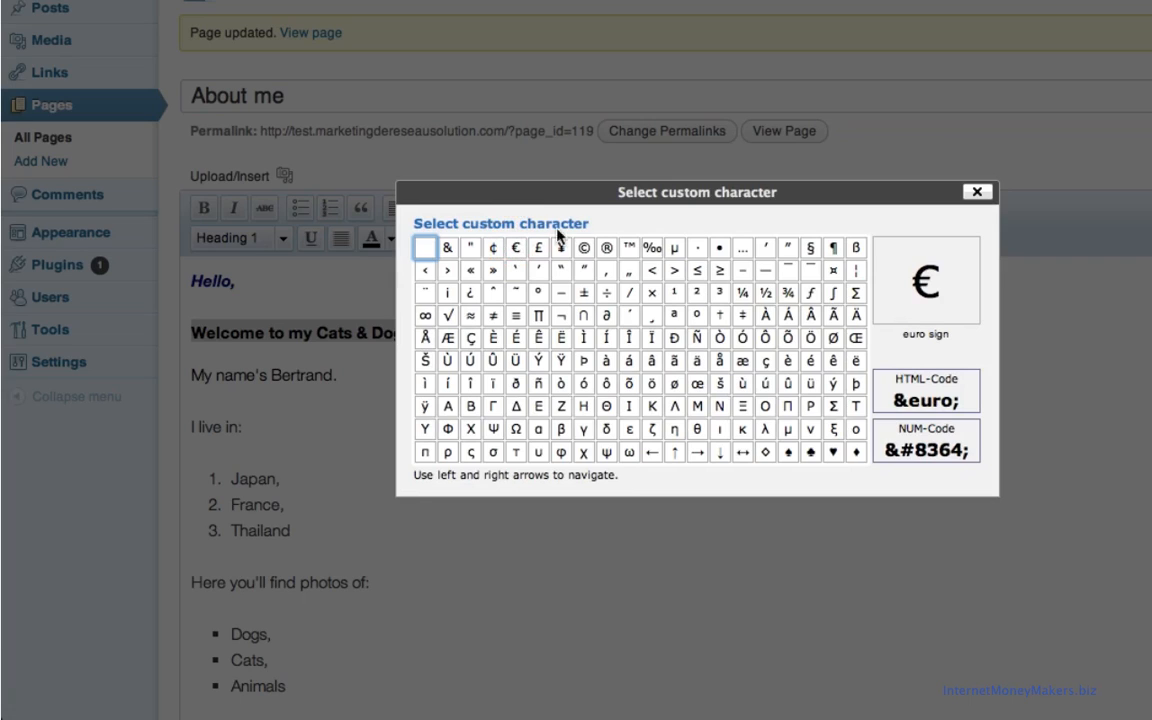
click(977, 193)
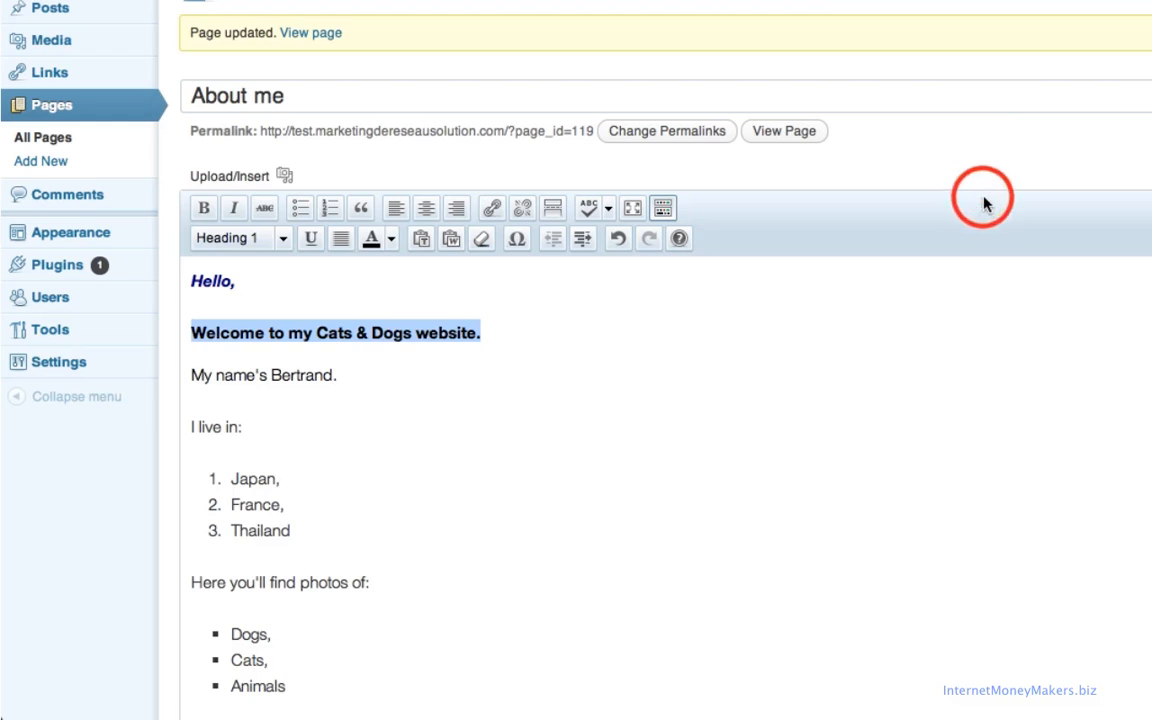
Step: Indent the welcome heading three levels, outdent it back to the margin and deselect it
click(585, 247)
click(585, 247)
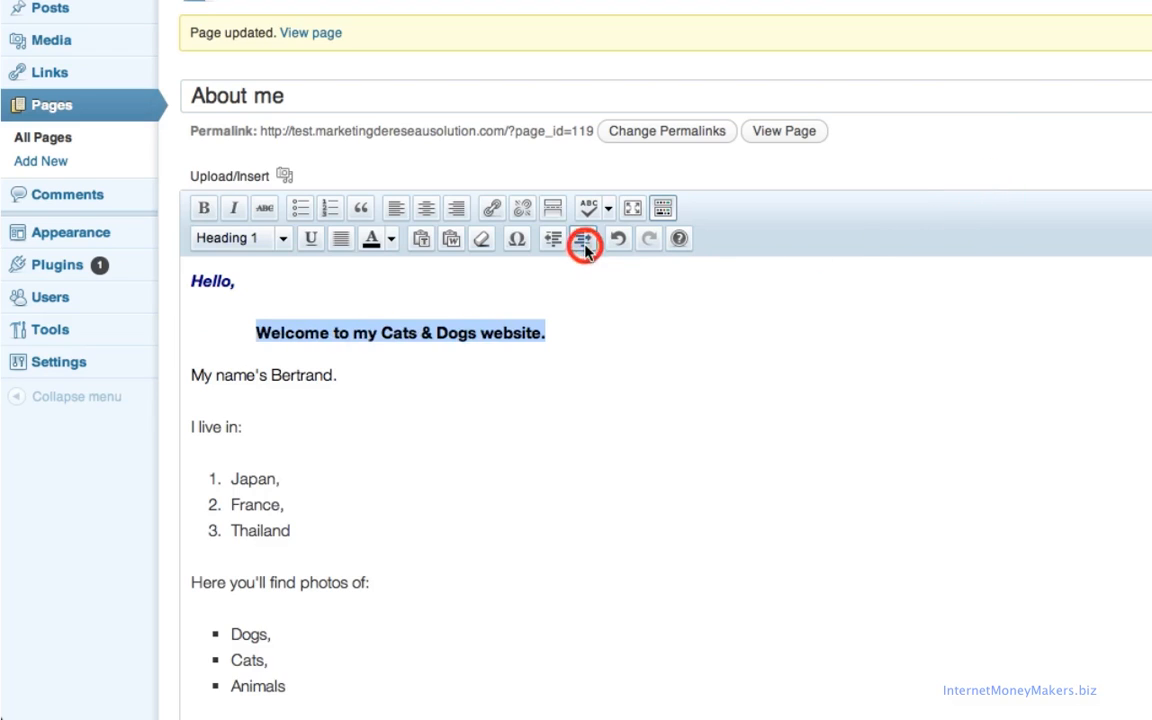
click(585, 247)
click(563, 240)
click(562, 241)
click(562, 241)
click(548, 301)
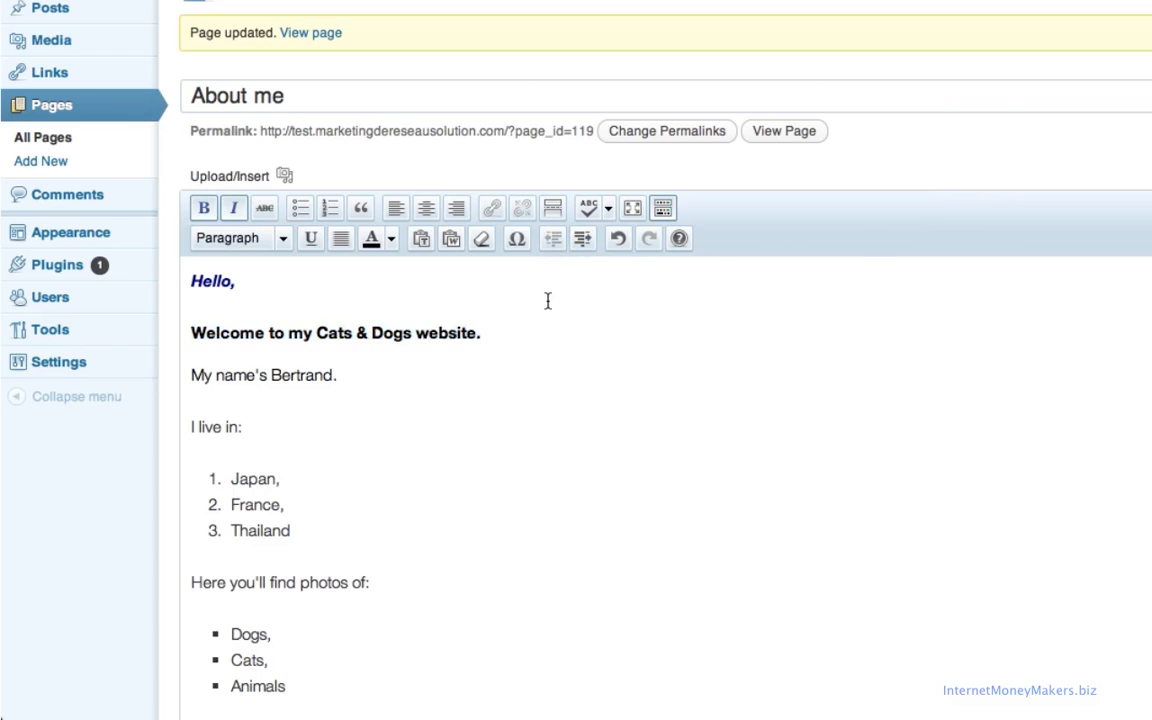
Step: Undo the last outdent of the welcome heading and redo it
click(618, 240)
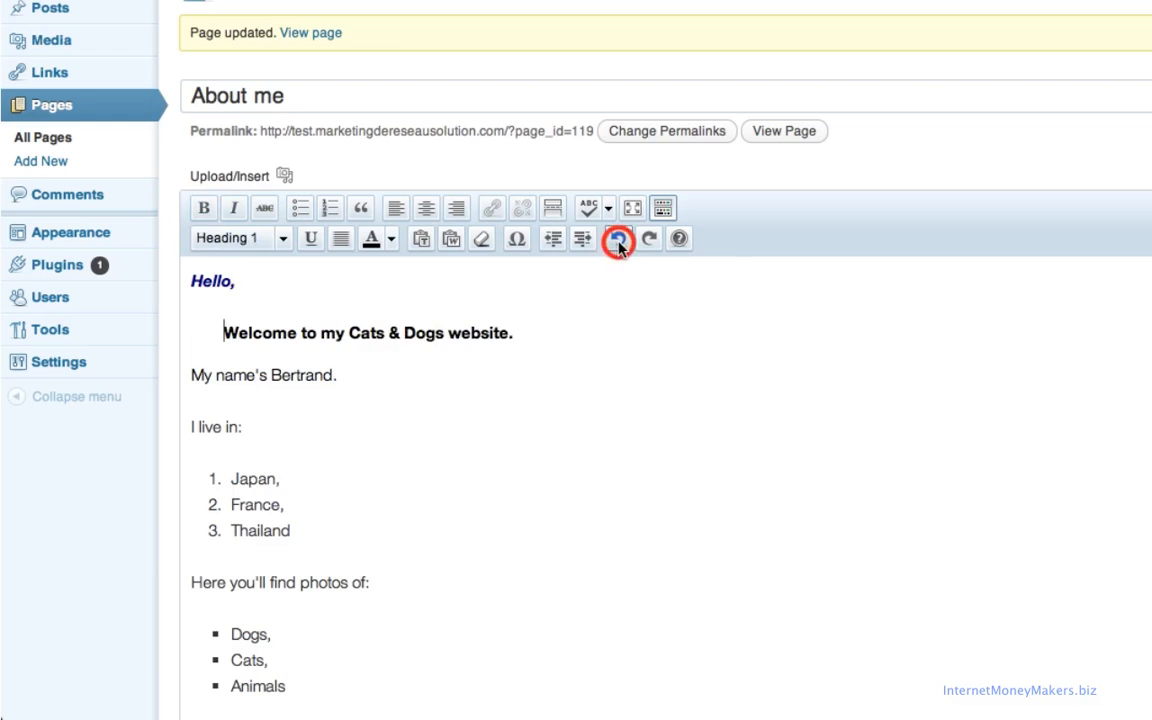
click(647, 240)
click(647, 274)
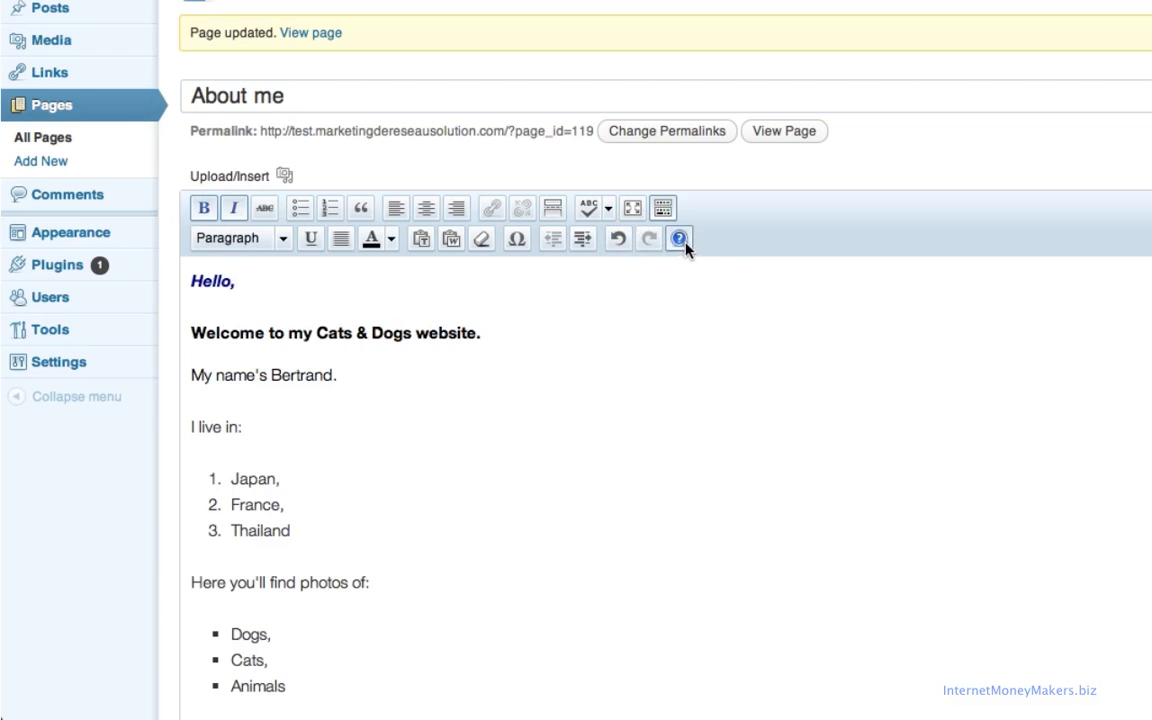
Step: Review the Basics, Advanced, Hotkeys and About sections of the Rich Editor Help, and close it
click(679, 238)
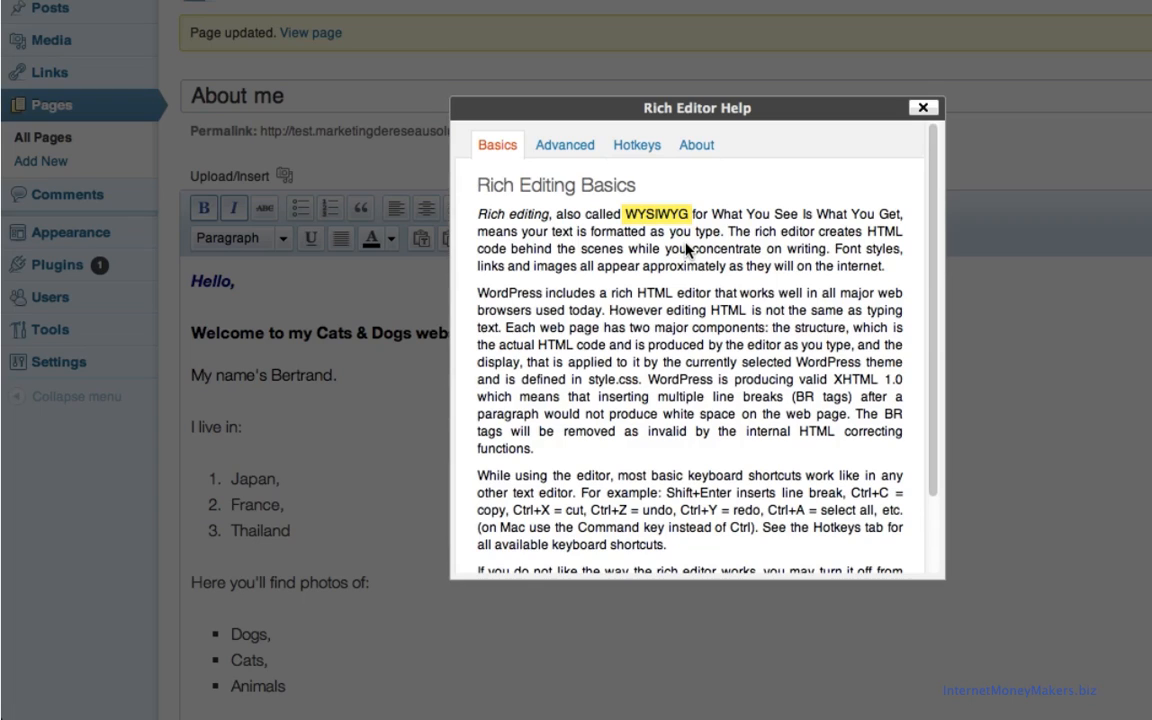
click(582, 152)
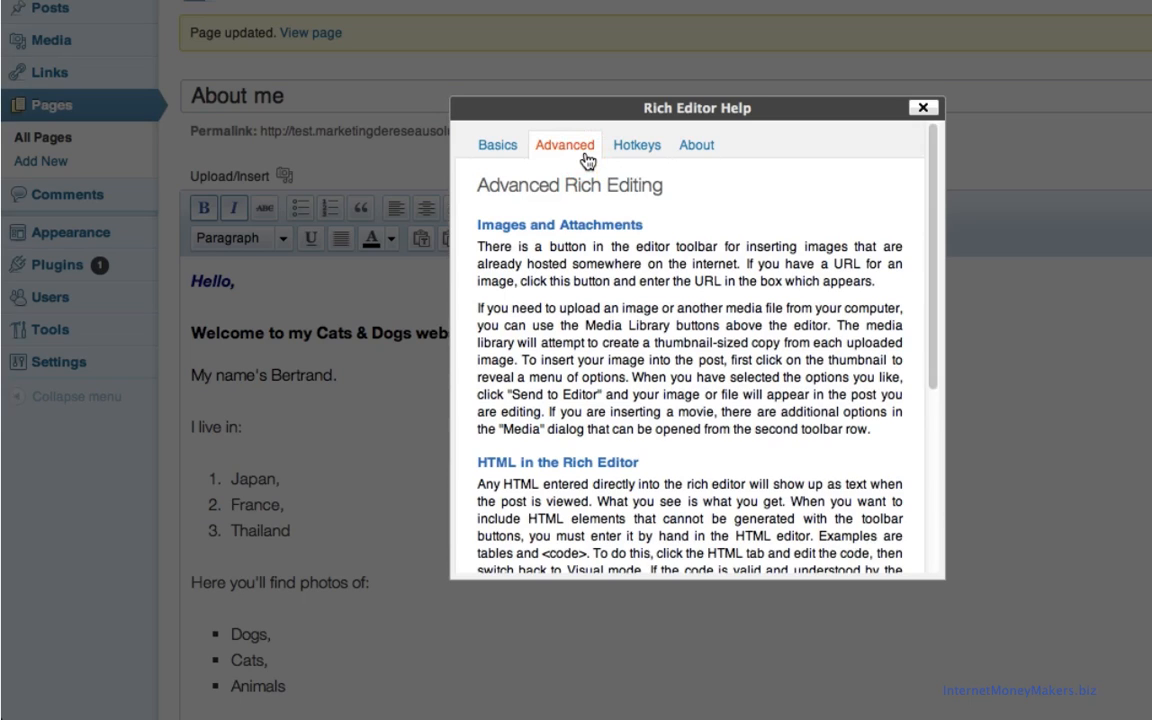
click(628, 157)
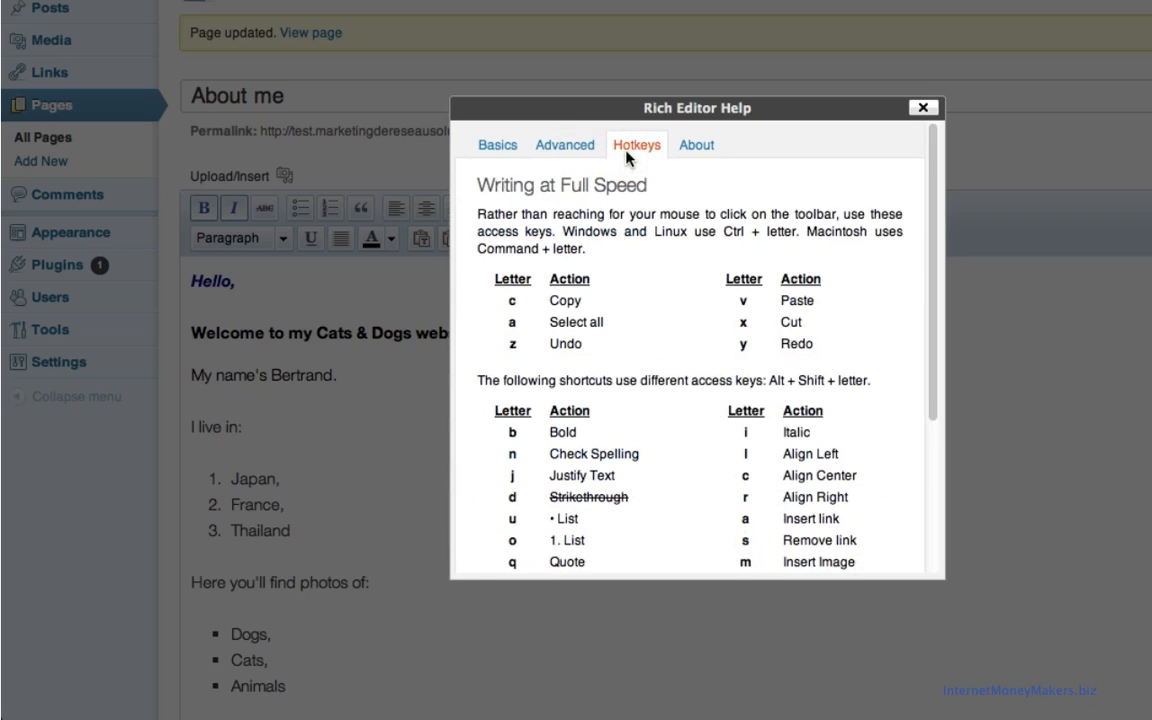
click(693, 150)
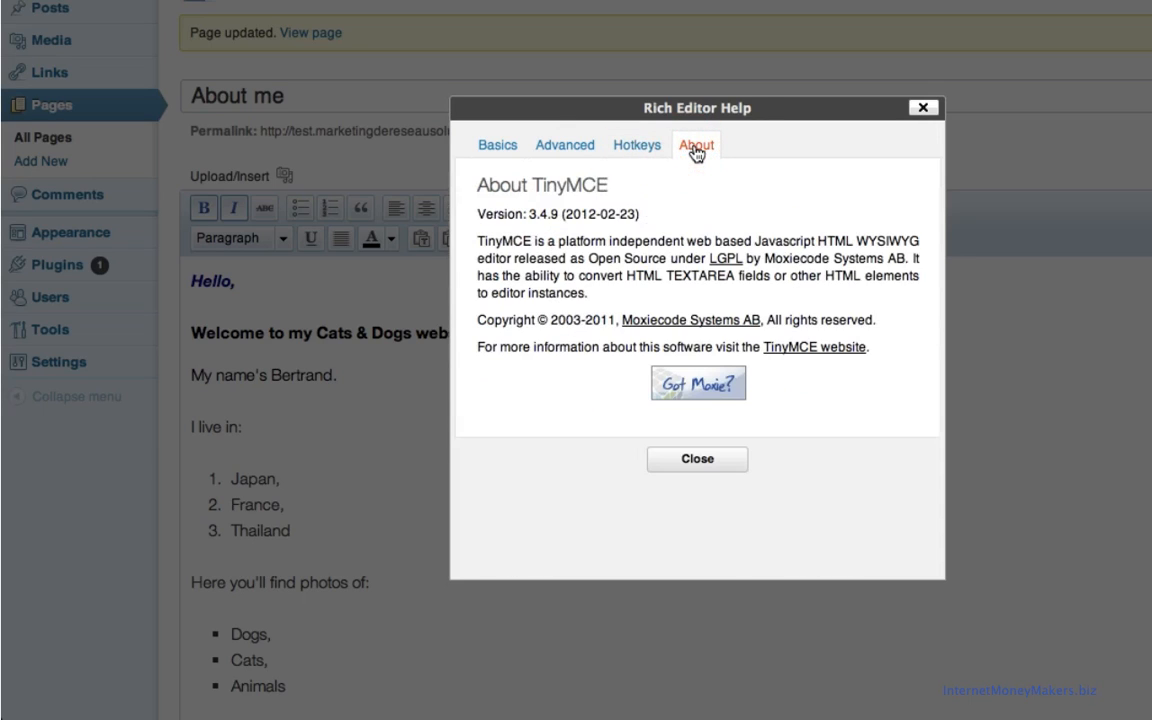
click(917, 112)
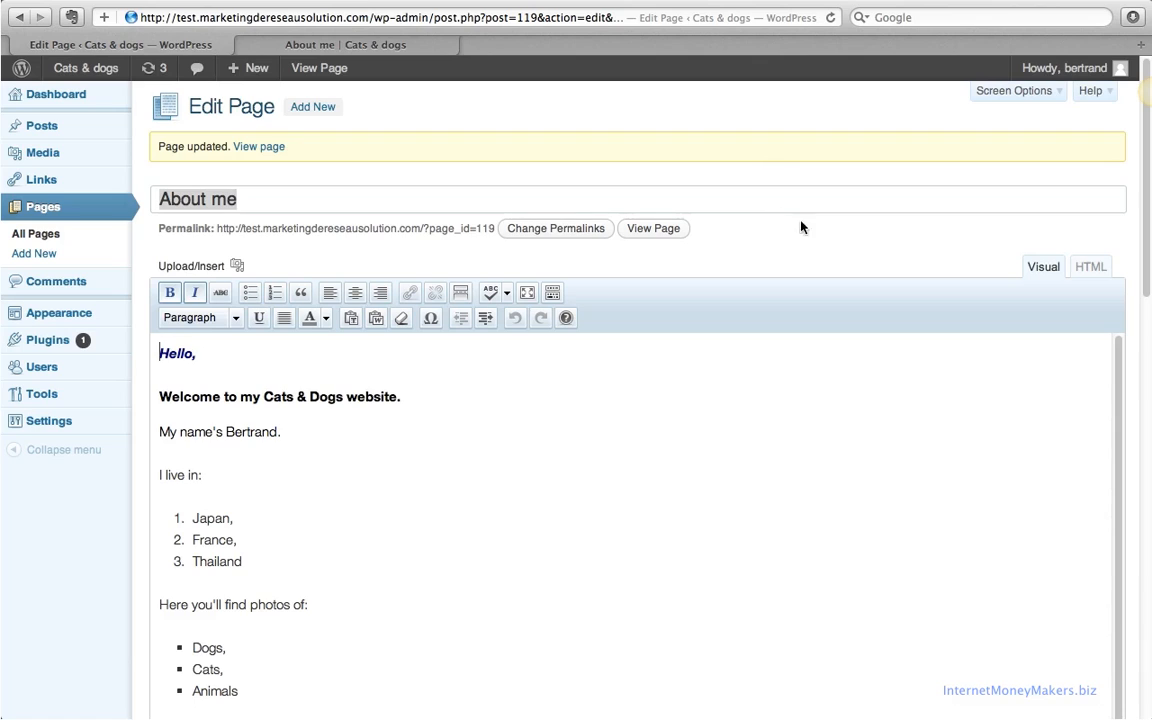
Step: View the HTML source of the page content and return to visual editing
click(1088, 267)
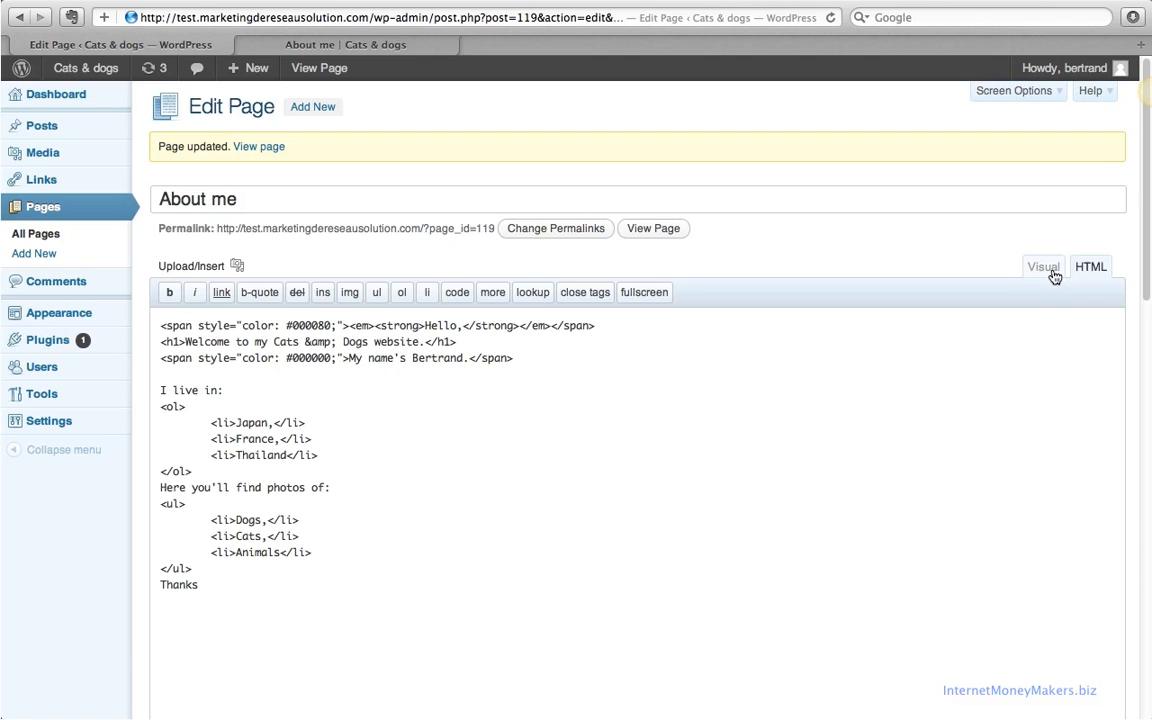
click(1050, 270)
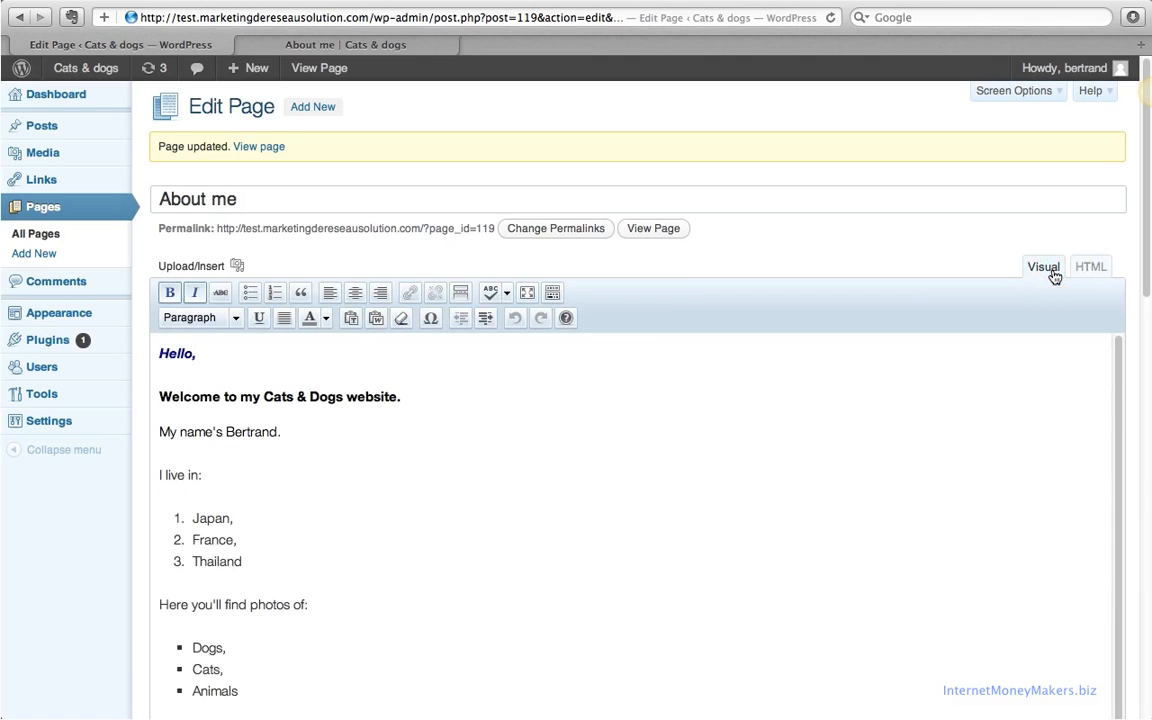